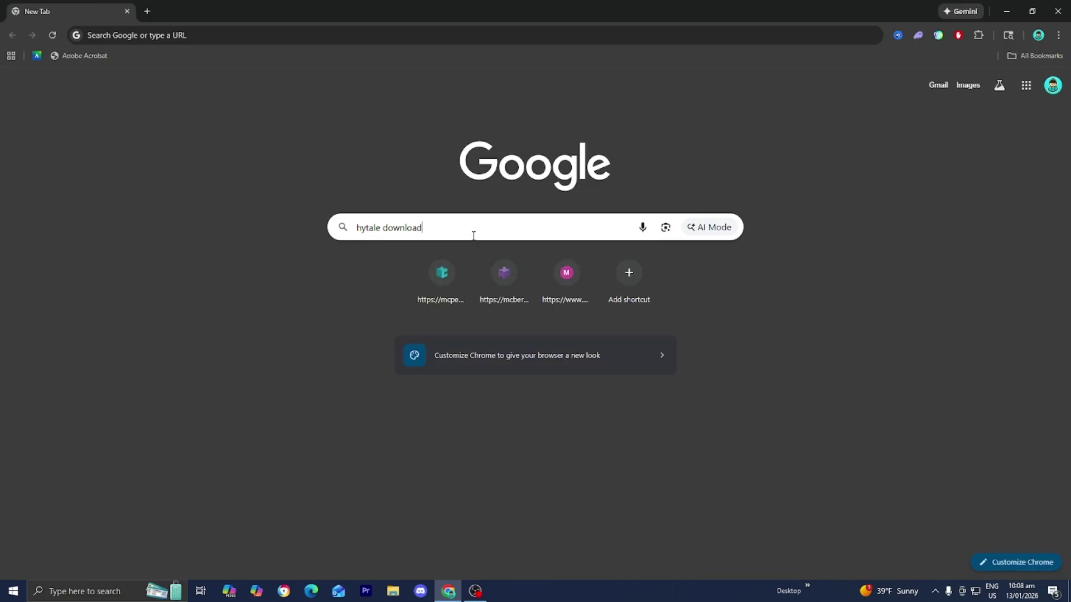
Search Google for 'hytale download' and open the hytale.com/download page
key(Return)
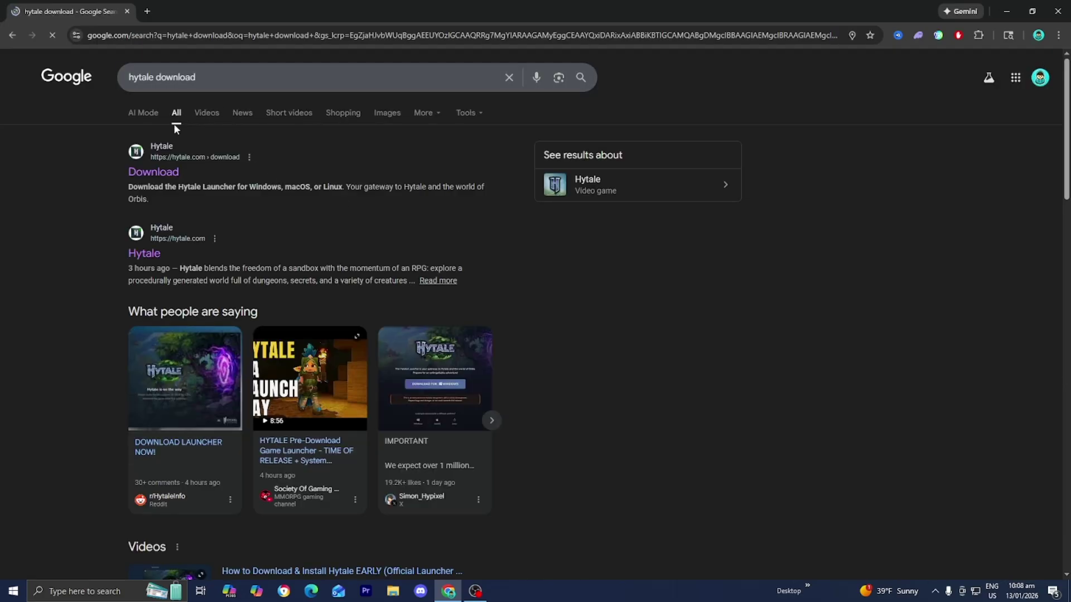
click(152, 178)
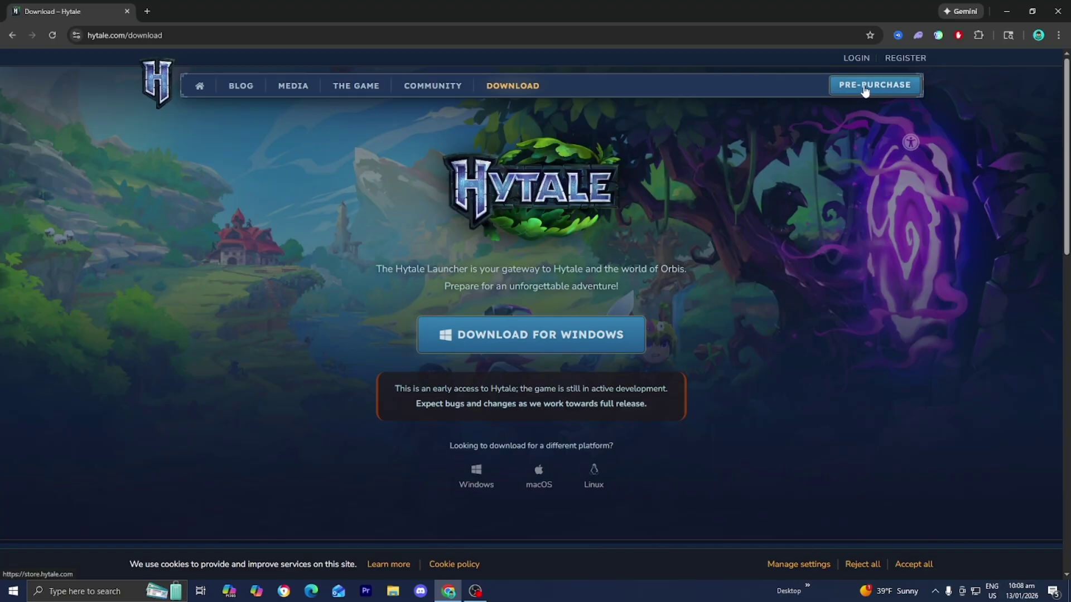
Open the Hytale store and scroll to the Standard, Supporter and Cursebreaker edition cards
click(865, 91)
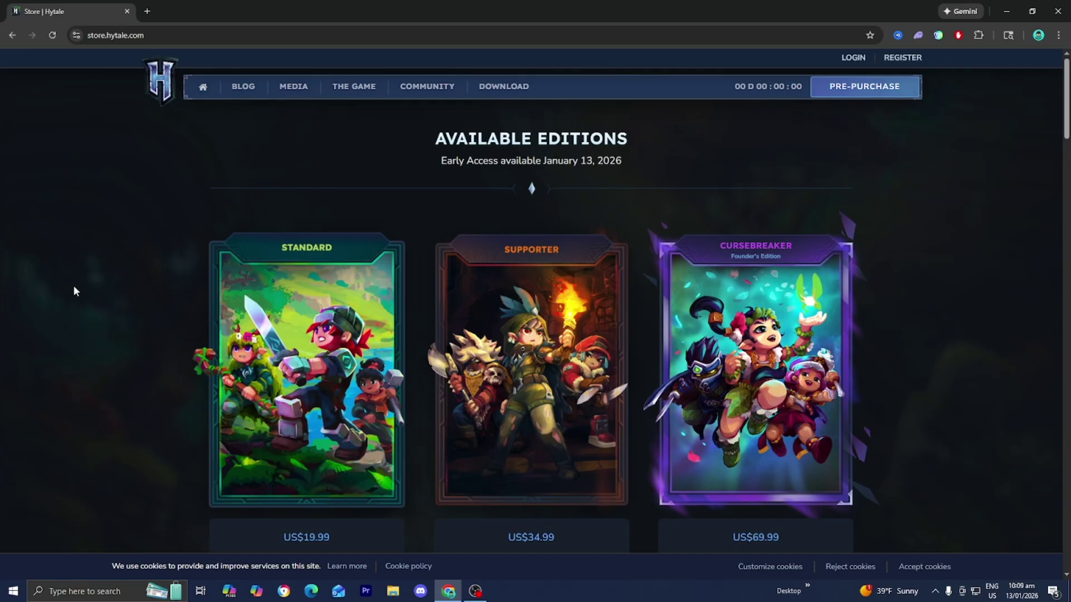
scroll(157, 266, down, 2)
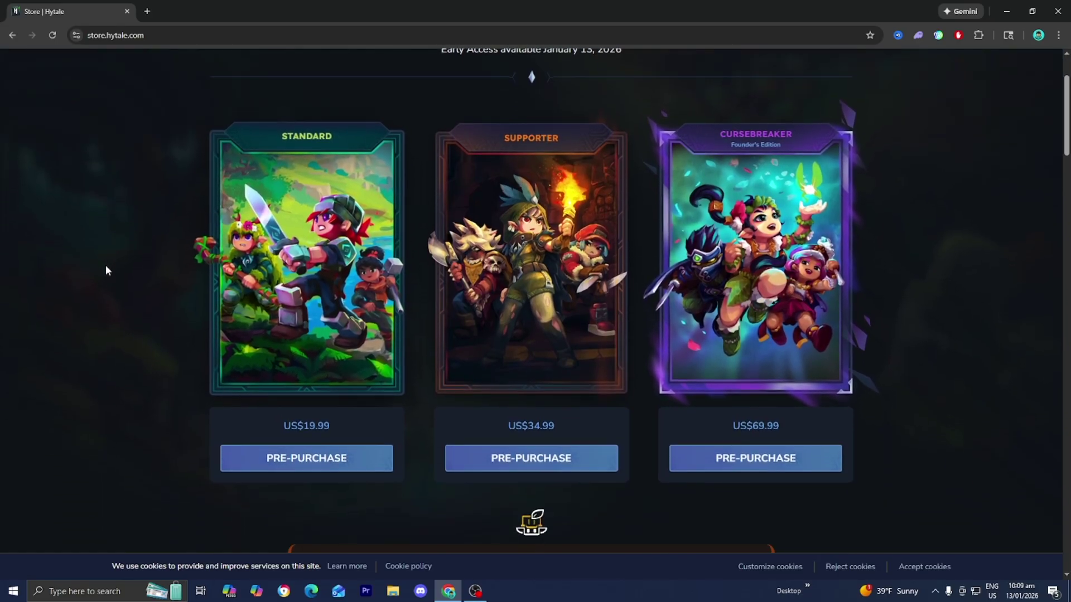
scroll(106, 266, up, 1)
scroll(105, 265, down, 1)
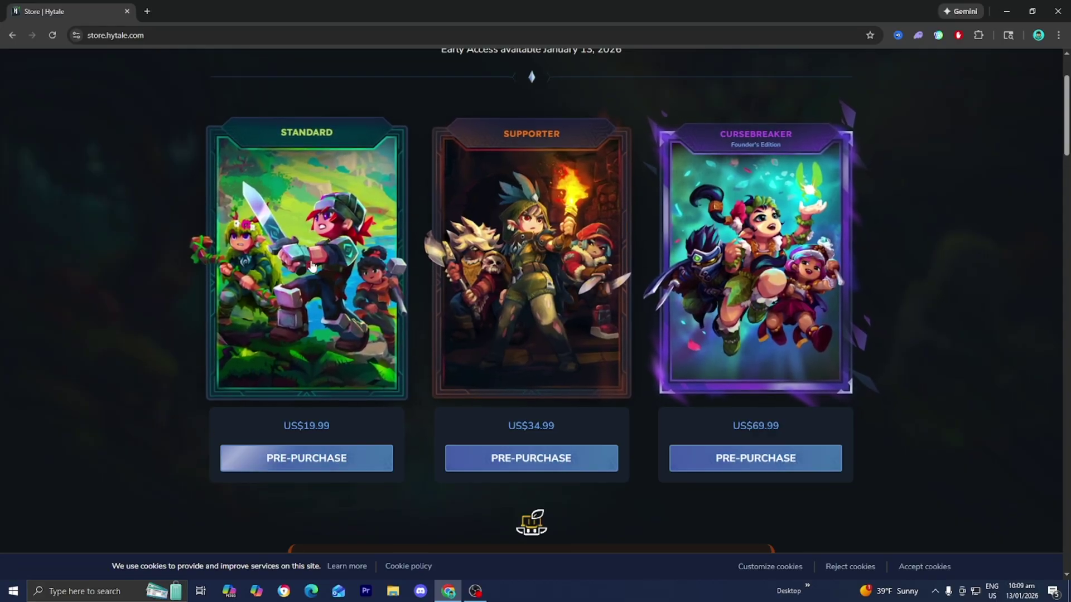
Choose the Standard edition pre-purchase and sign in to Hytale with the Google account
click(310, 470)
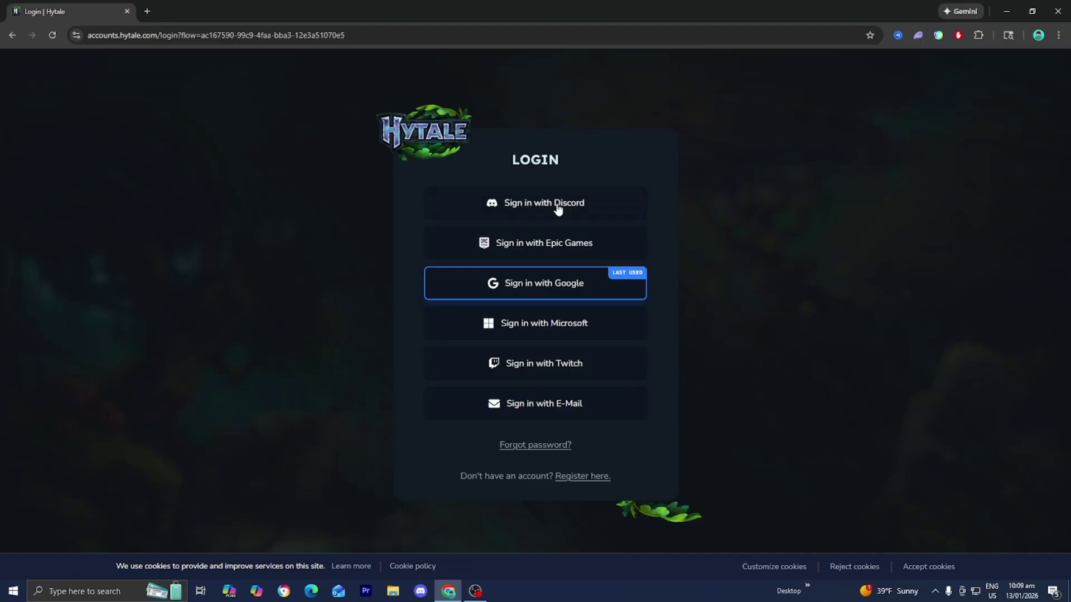
click(564, 289)
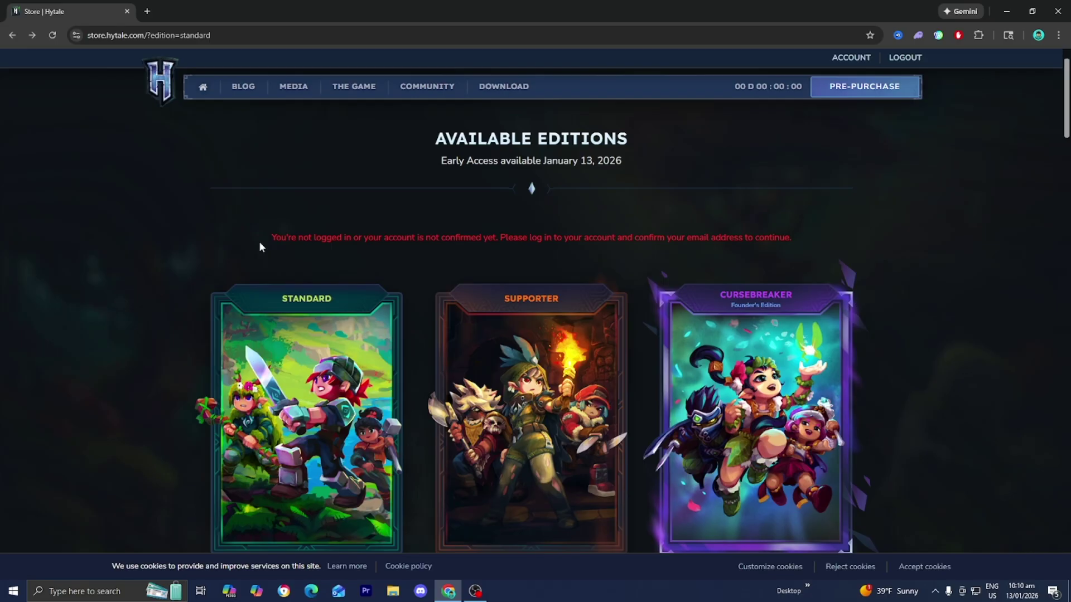
click(854, 58)
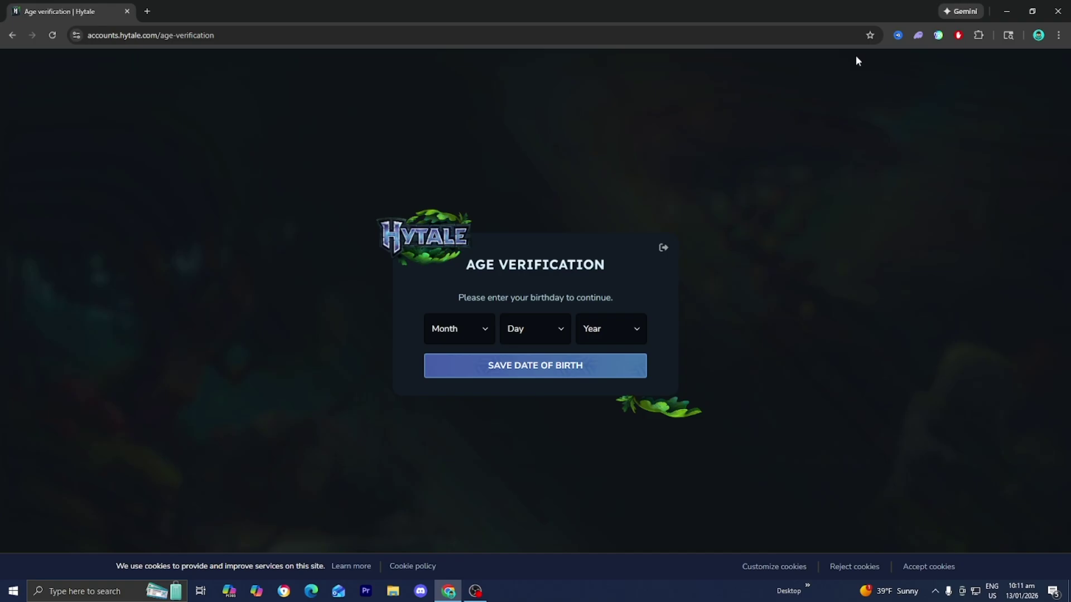
click(463, 329)
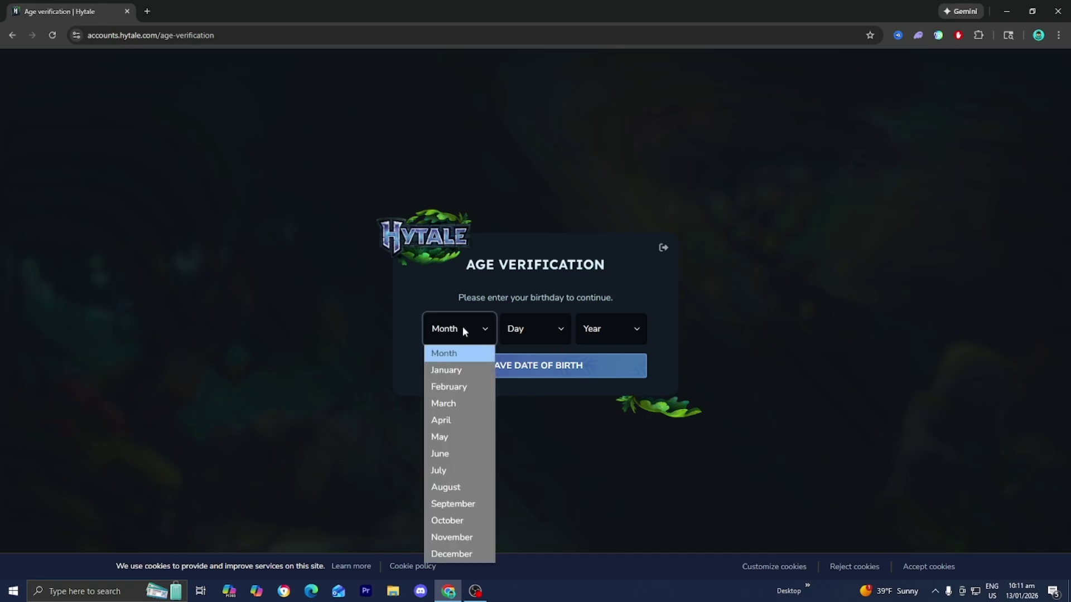
click(443, 506)
click(521, 337)
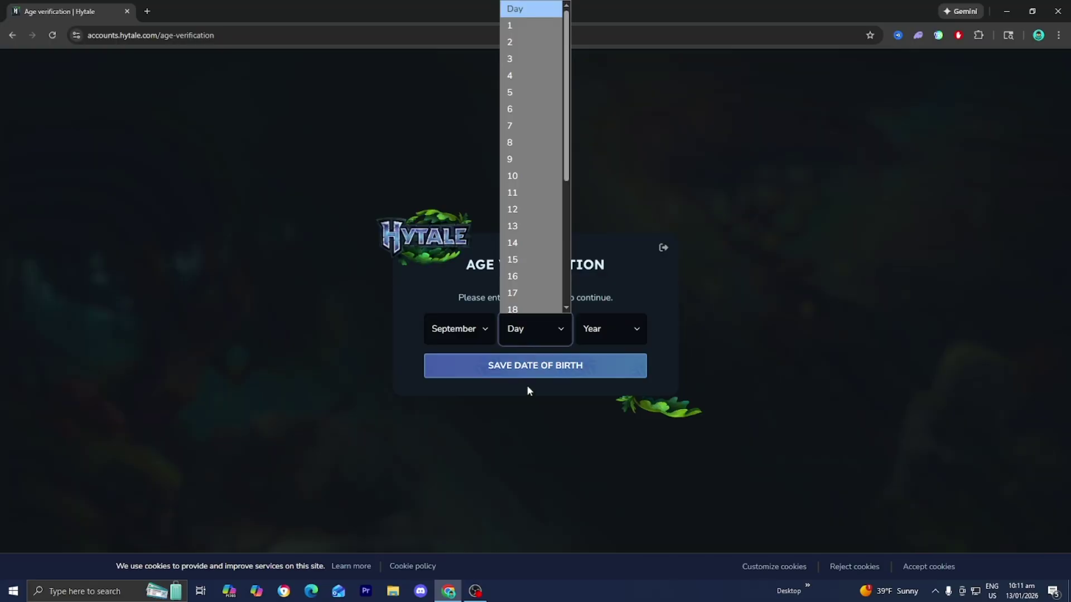
text(19)
key(Return)
key(Tab)
text(2004)
Save the date of birth, pass the 'Verify you are human' check and continue
click(567, 367)
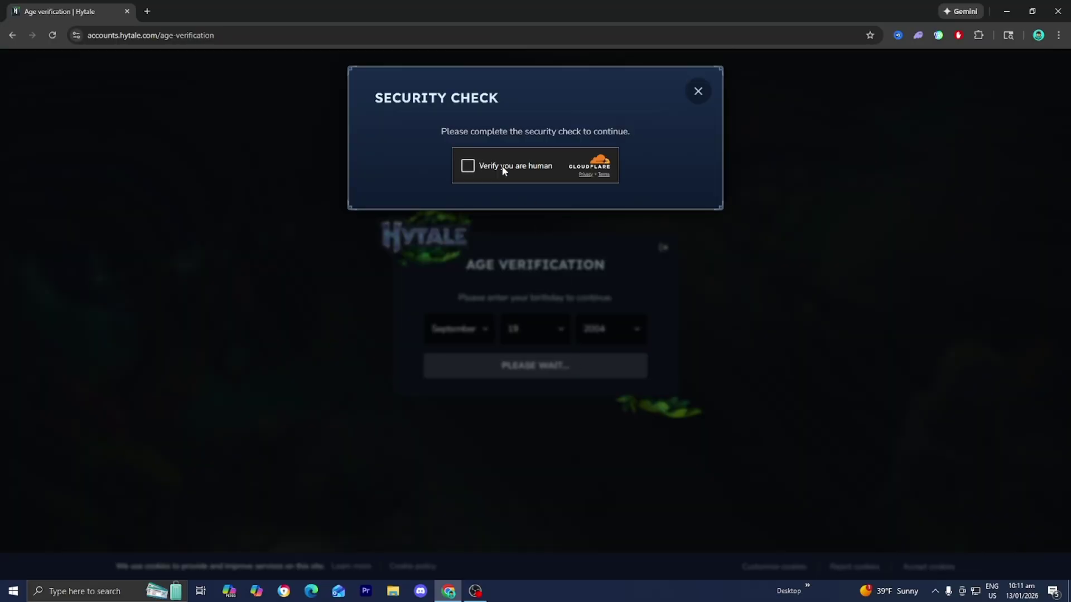
click(503, 169)
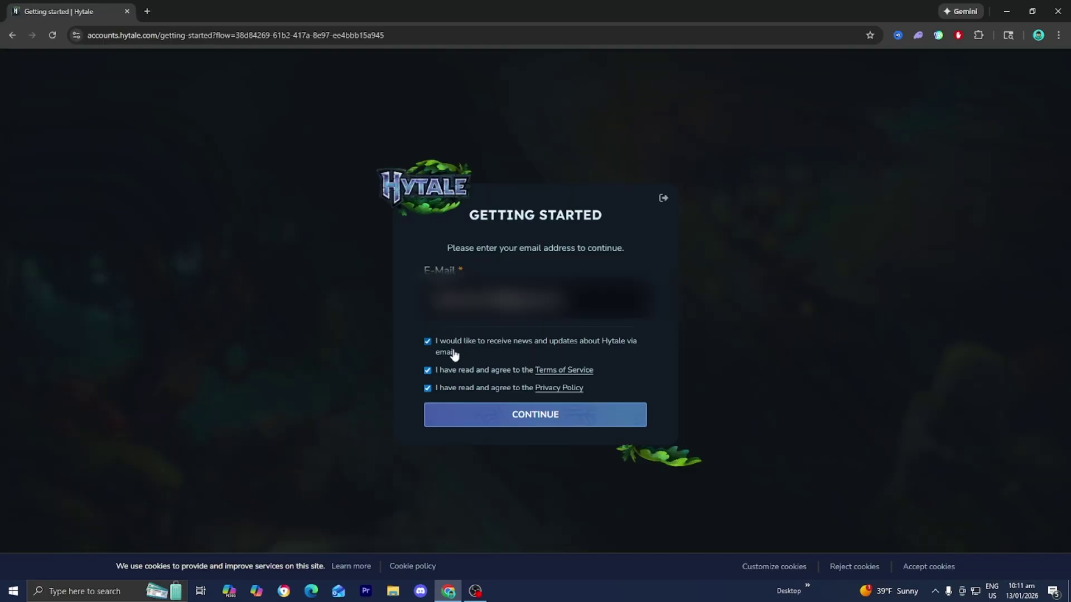
click(502, 411)
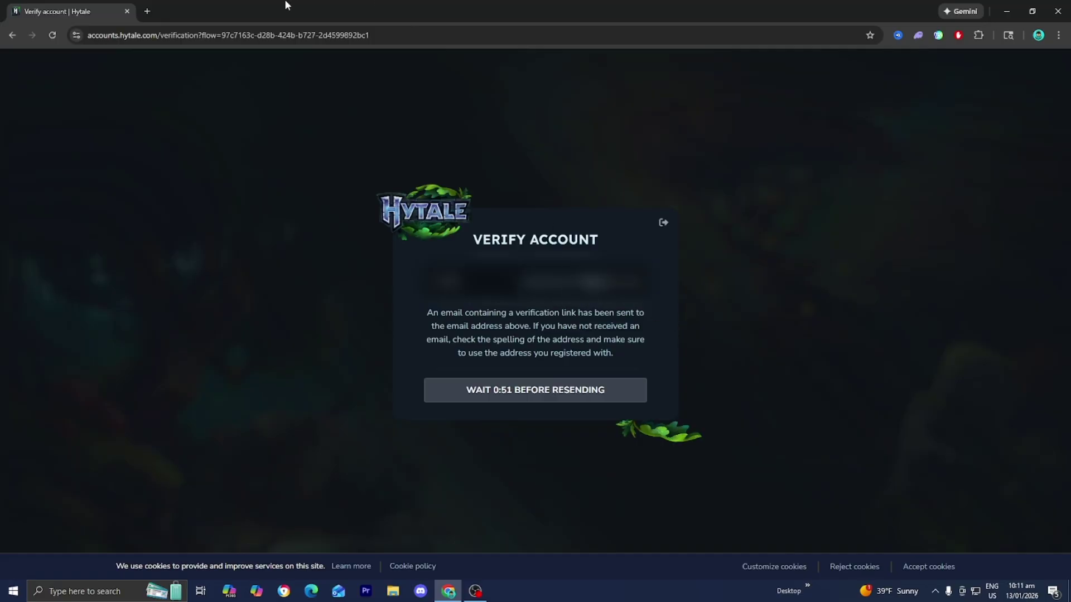
Open the 'Your Hytale Account is Ready!' e-mail to confirm the account
click(184, 11)
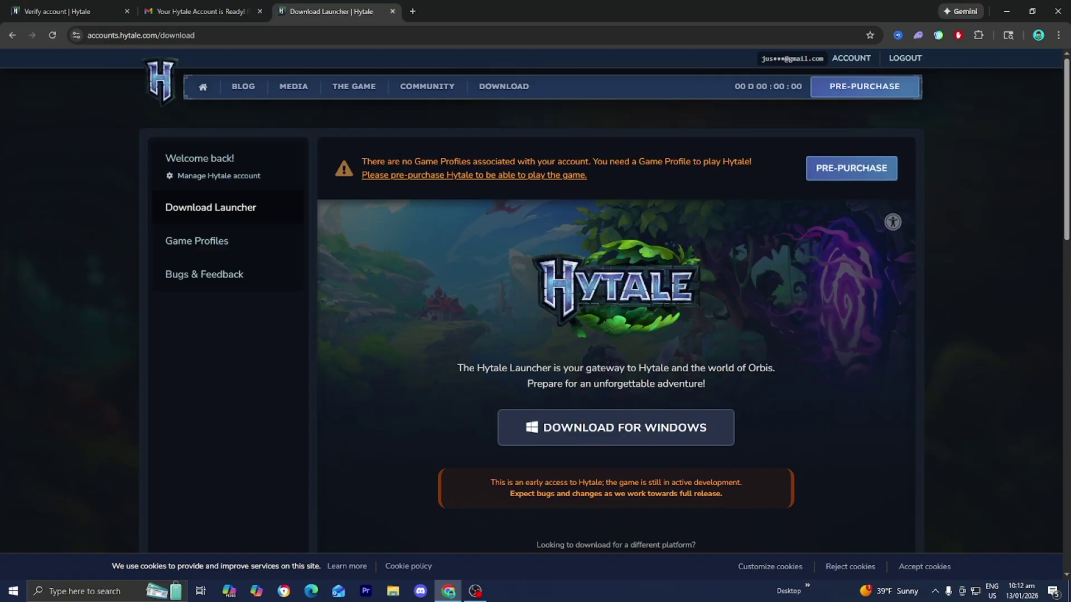
Buy the US$19.99 Standard edition from the Hytale store
click(848, 177)
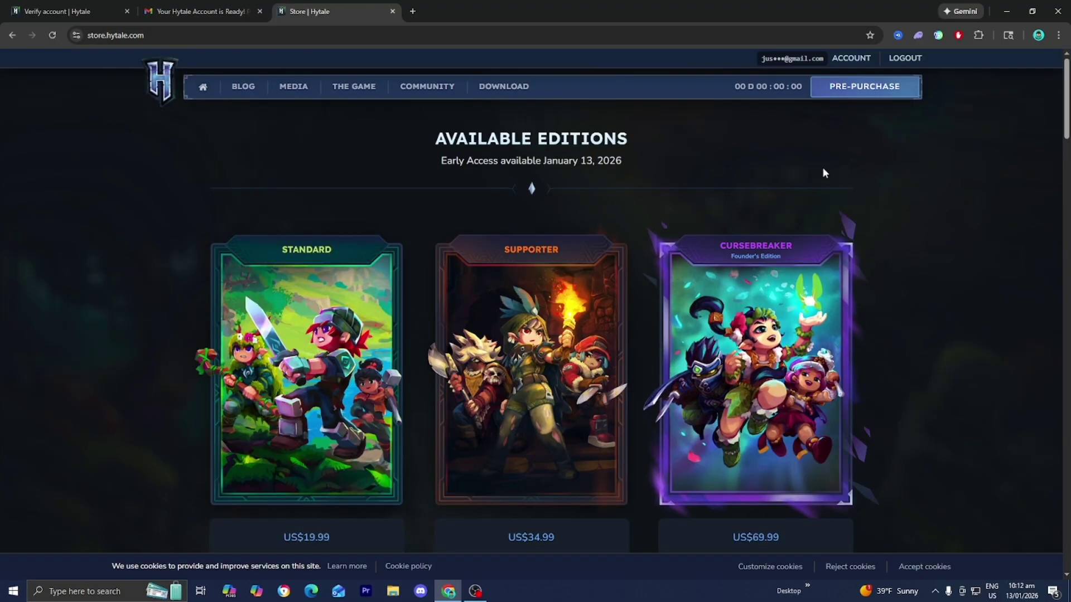
scroll(366, 413, down, 2)
click(331, 455)
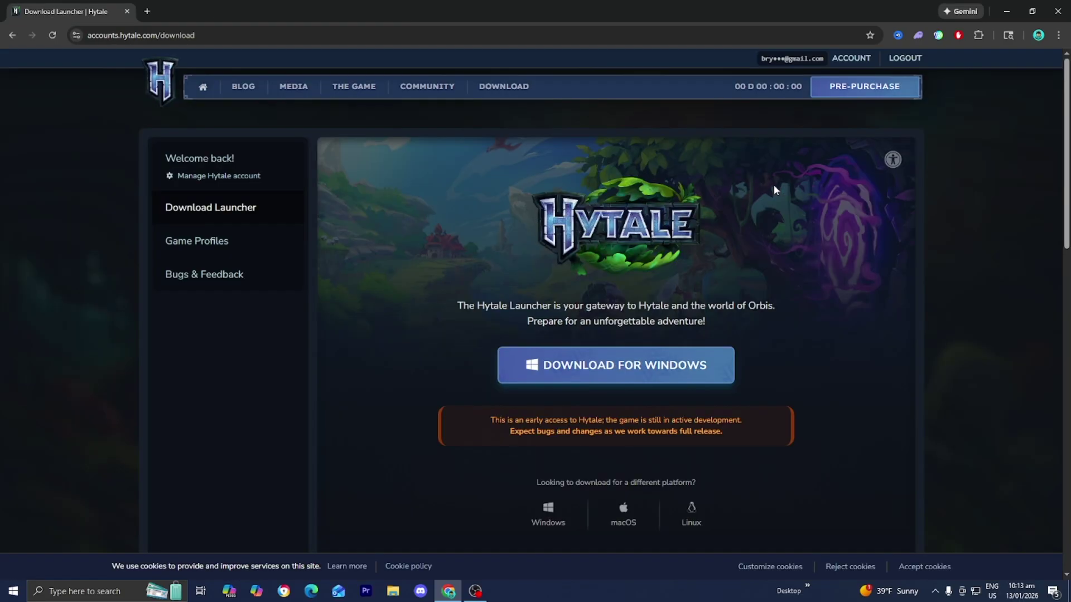
Download the Windows launcher installer and install it to the default folder, replacing existing files
click(646, 376)
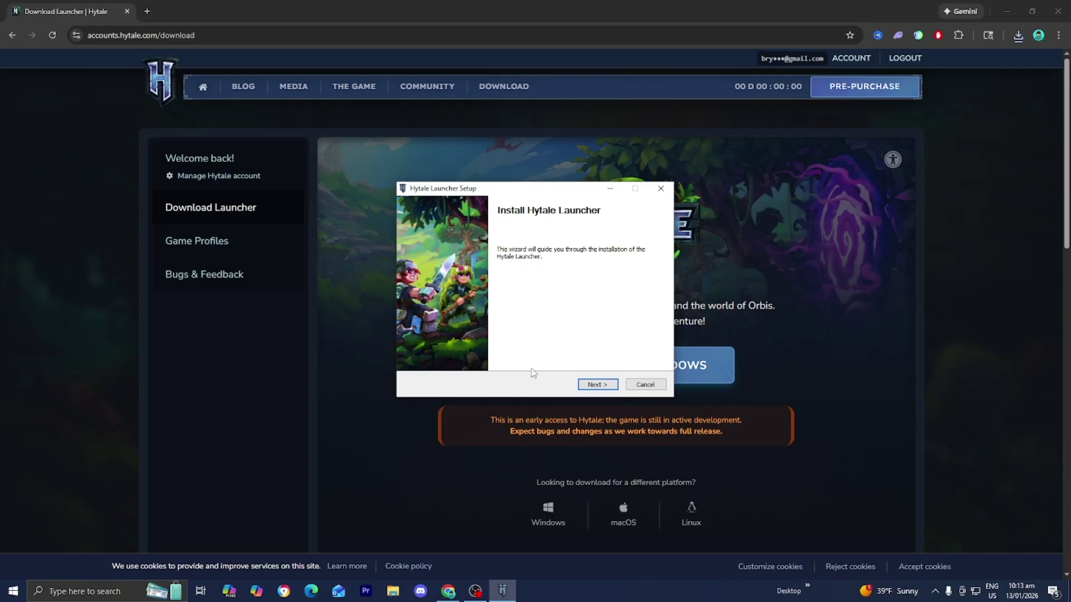
click(601, 389)
click(601, 390)
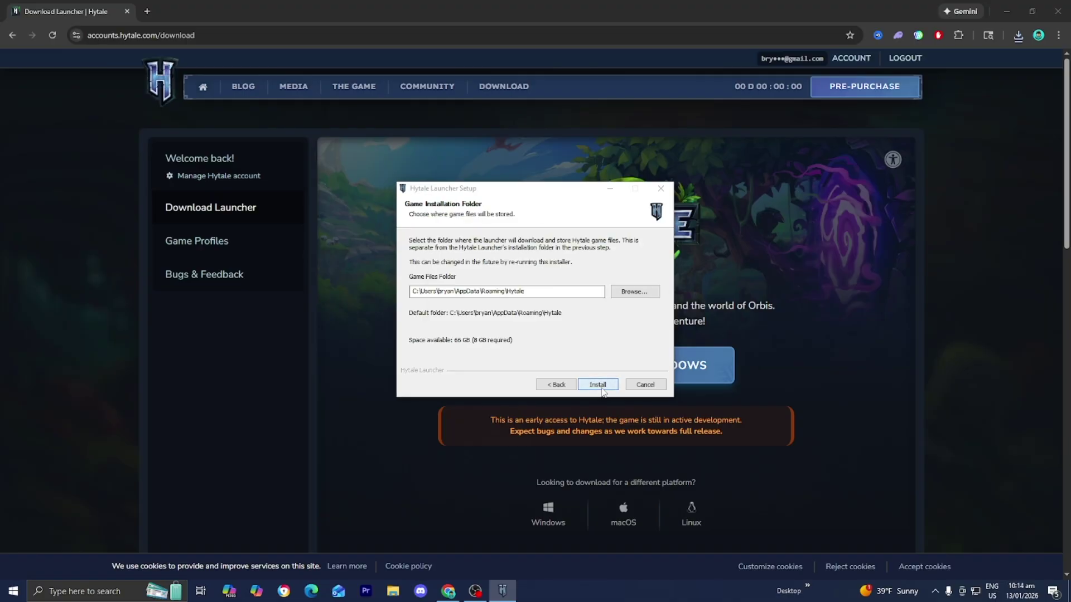
click(603, 390)
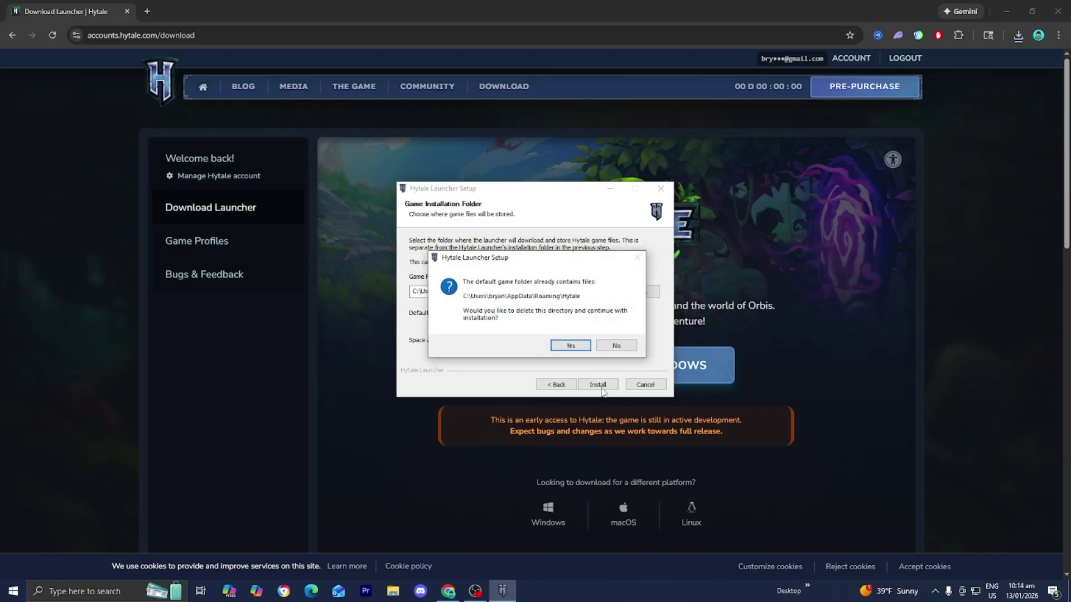
click(569, 350)
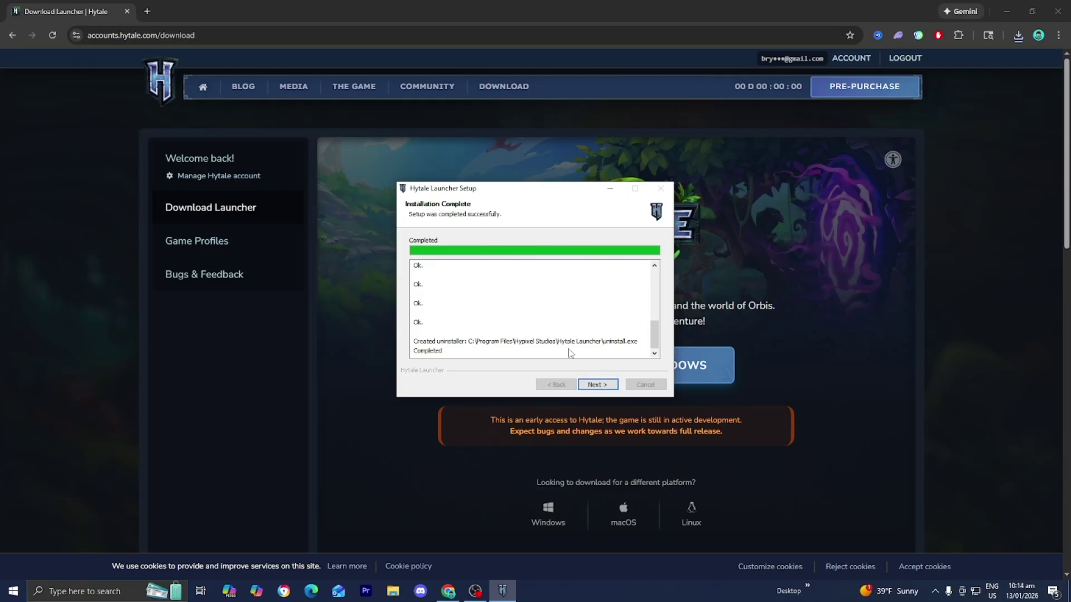
click(597, 385)
click(598, 385)
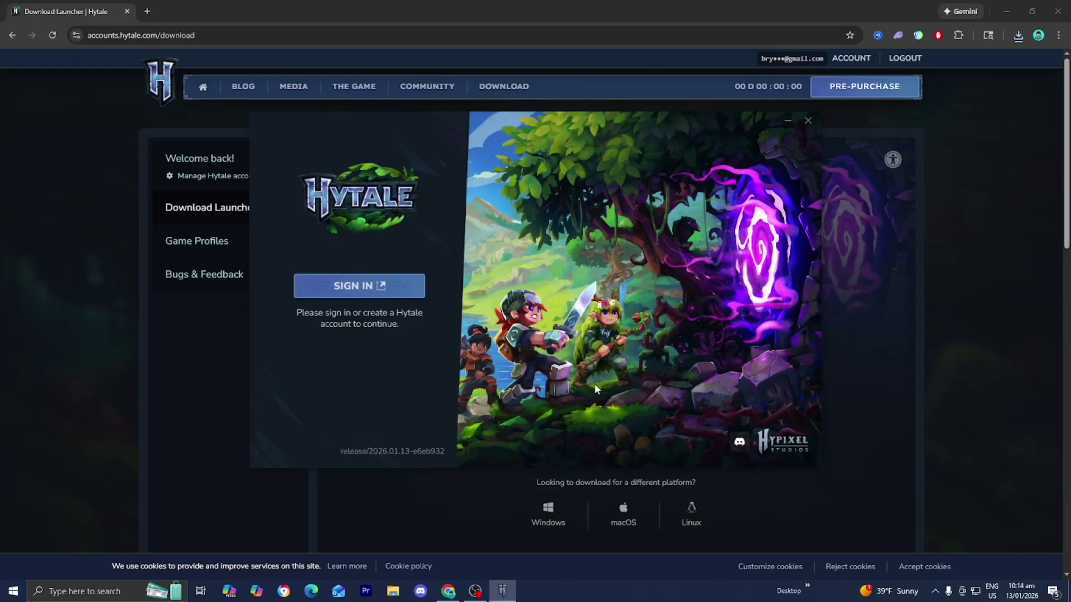
Sign in to the launcher, check the game profile list, and start installing the 1.47 GB game
click(364, 287)
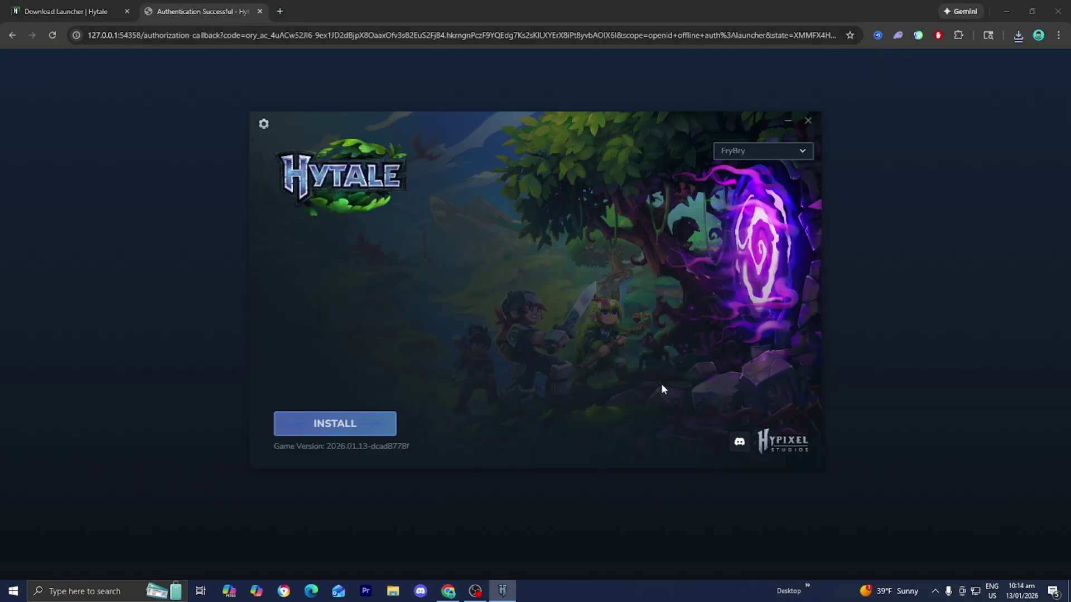
click(755, 153)
click(755, 153)
click(342, 422)
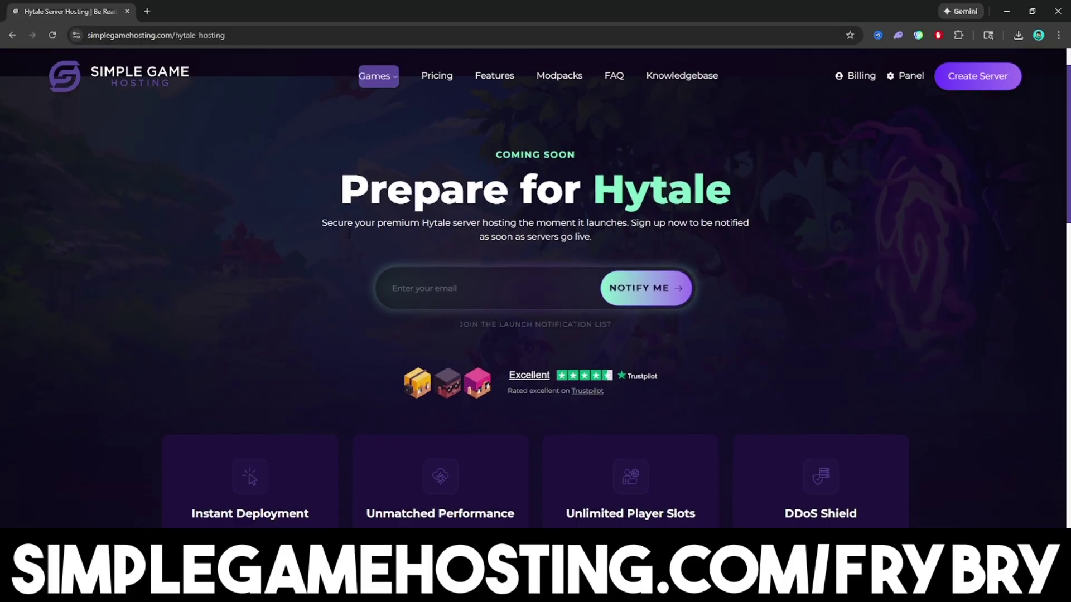
scroll(347, 234, down, 2)
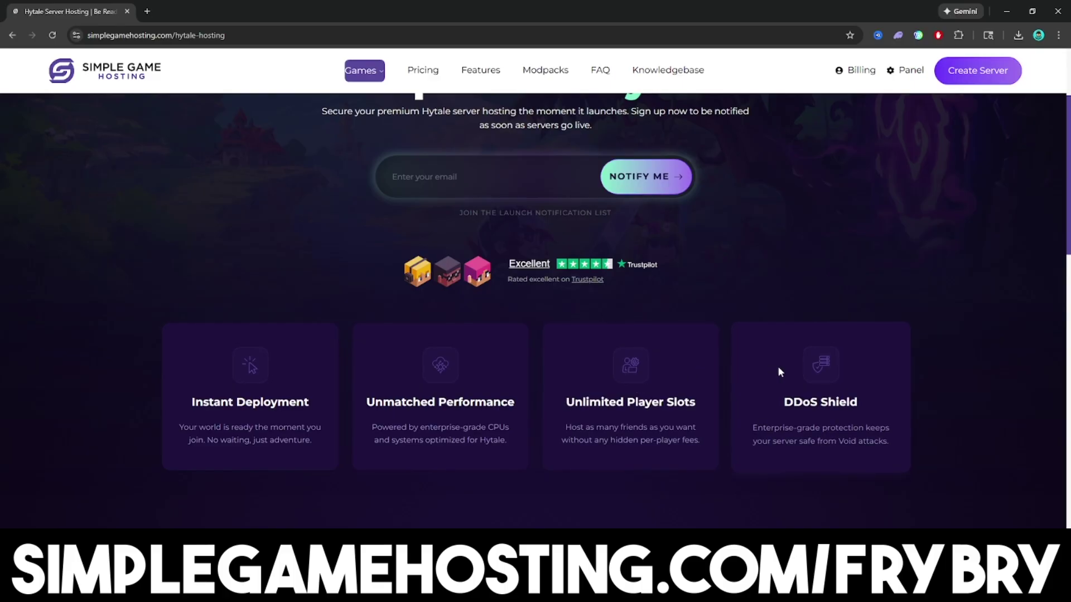
Scroll through Simple Game Hosting's Hytale page to the launch e-mail sign-up and trailer
scroll(778, 368, down, 6)
scroll(760, 384, down, 10)
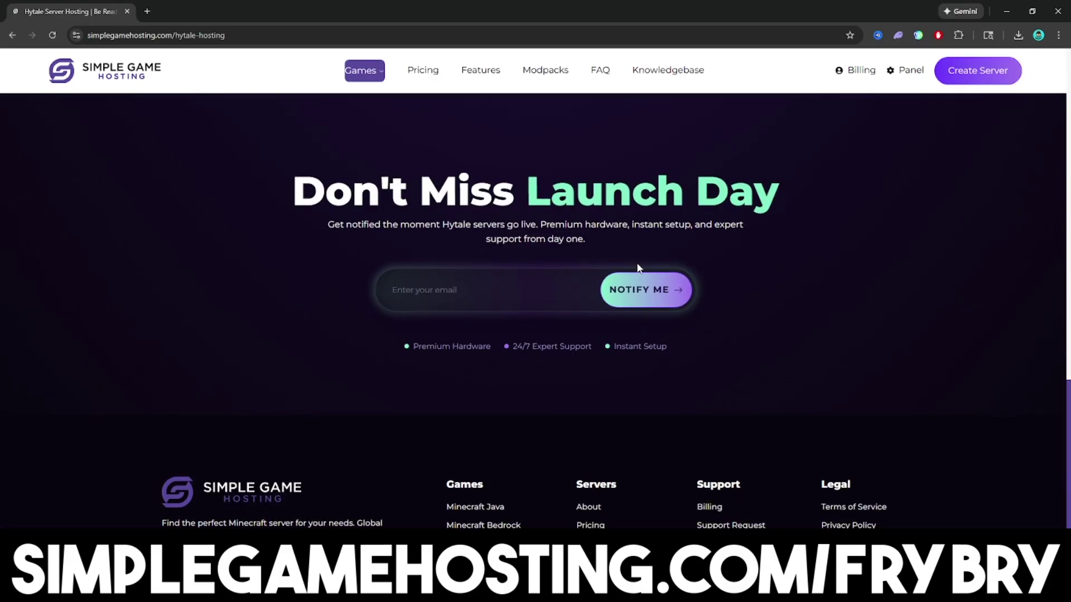
scroll(604, 290, up, 16)
scroll(603, 294, down, 6)
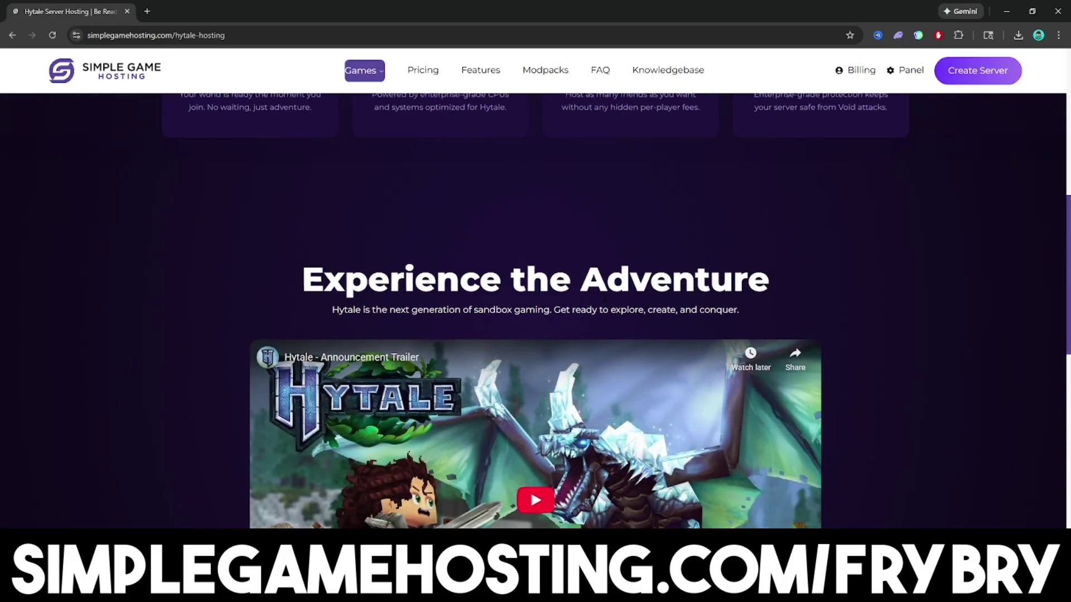